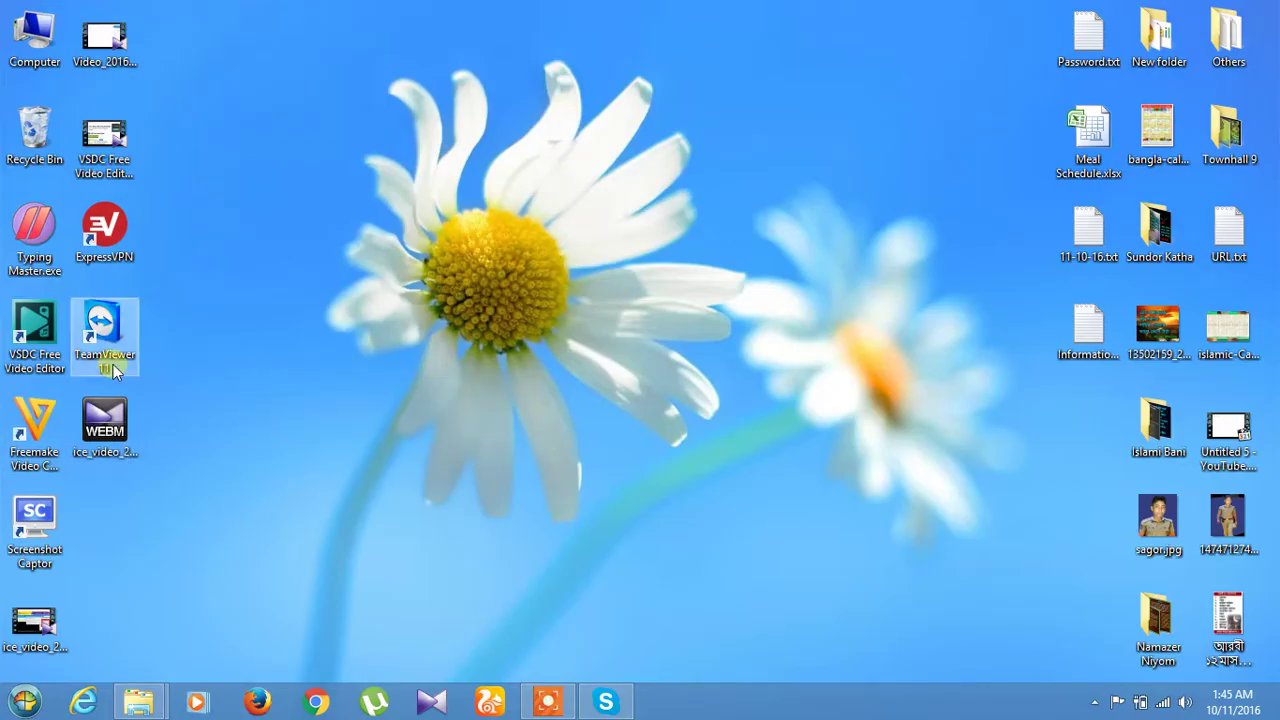
Start TeamViewer 11 from its desktop shortcut
double_click(104, 325)
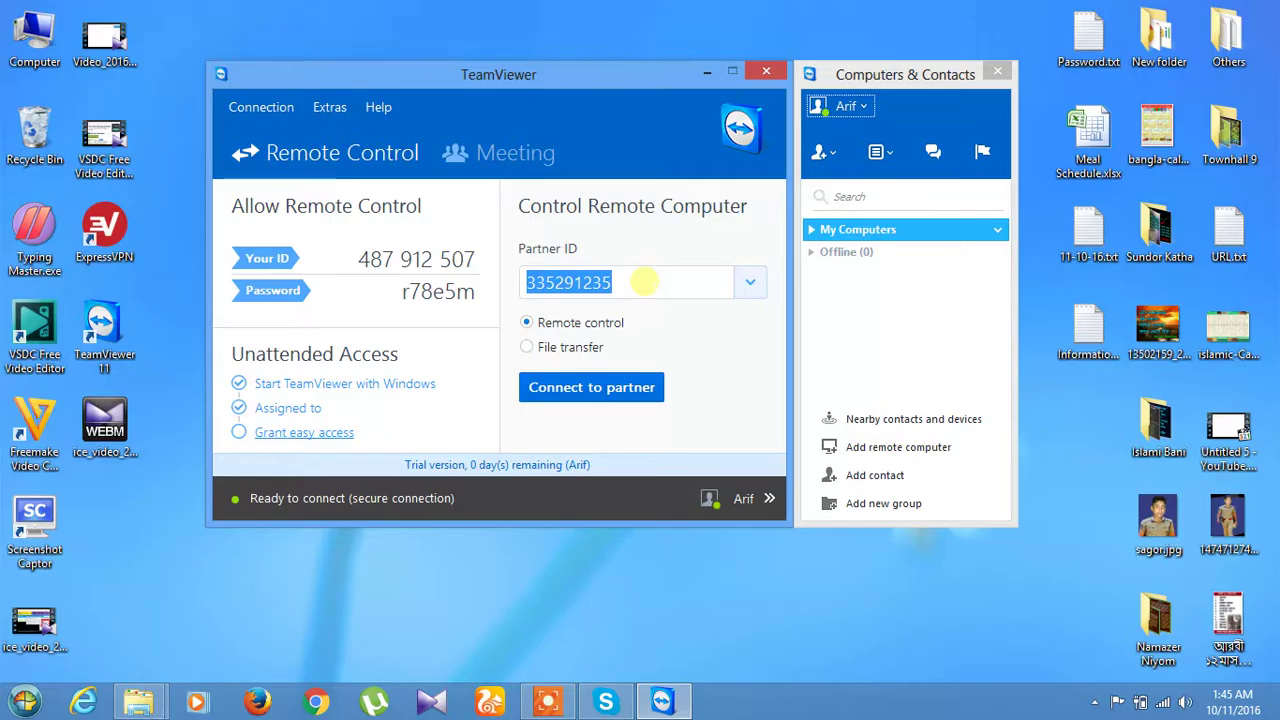
Sign out of the TeamViewer account from the account dropdown in Computers & Contacts
click(642, 281)
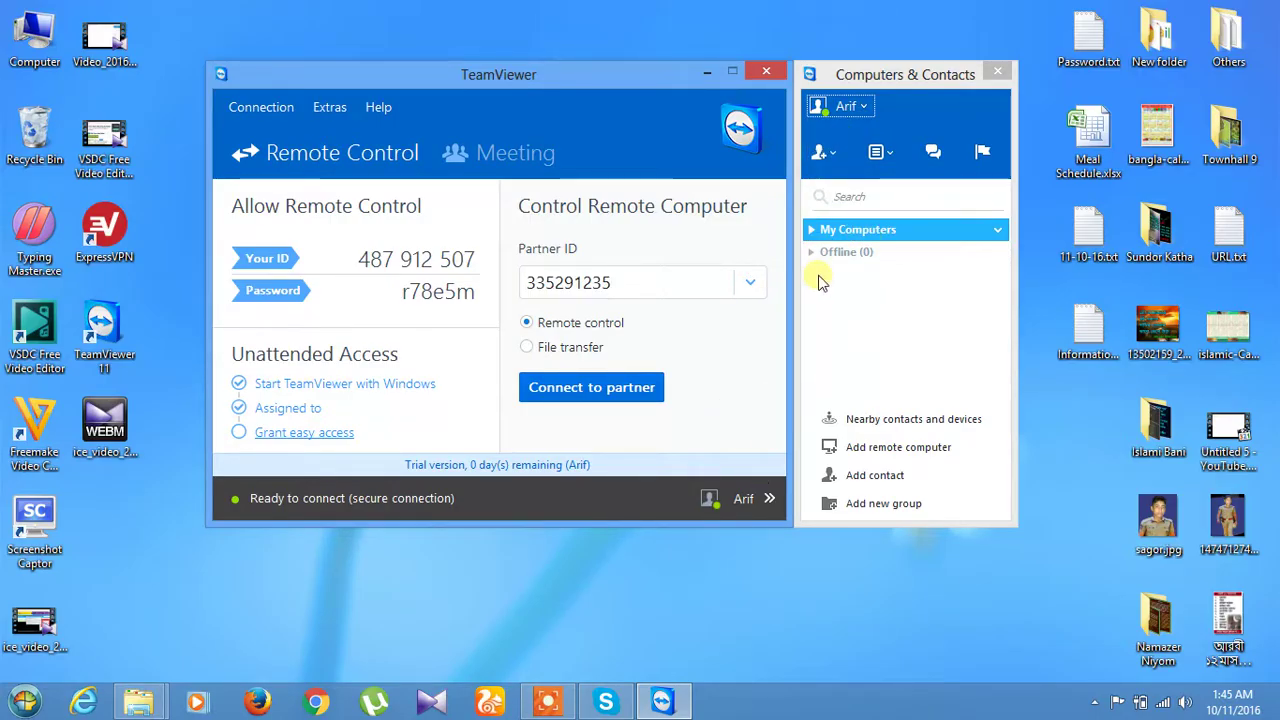
click(830, 155)
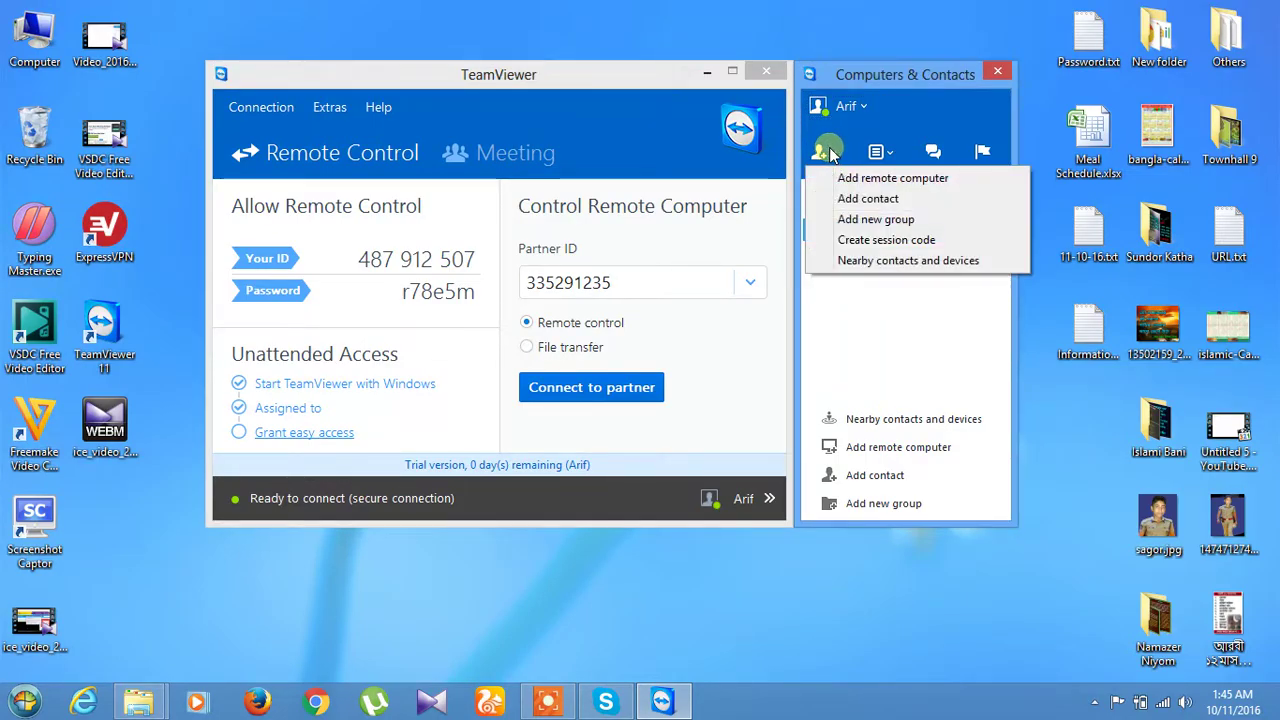
click(843, 106)
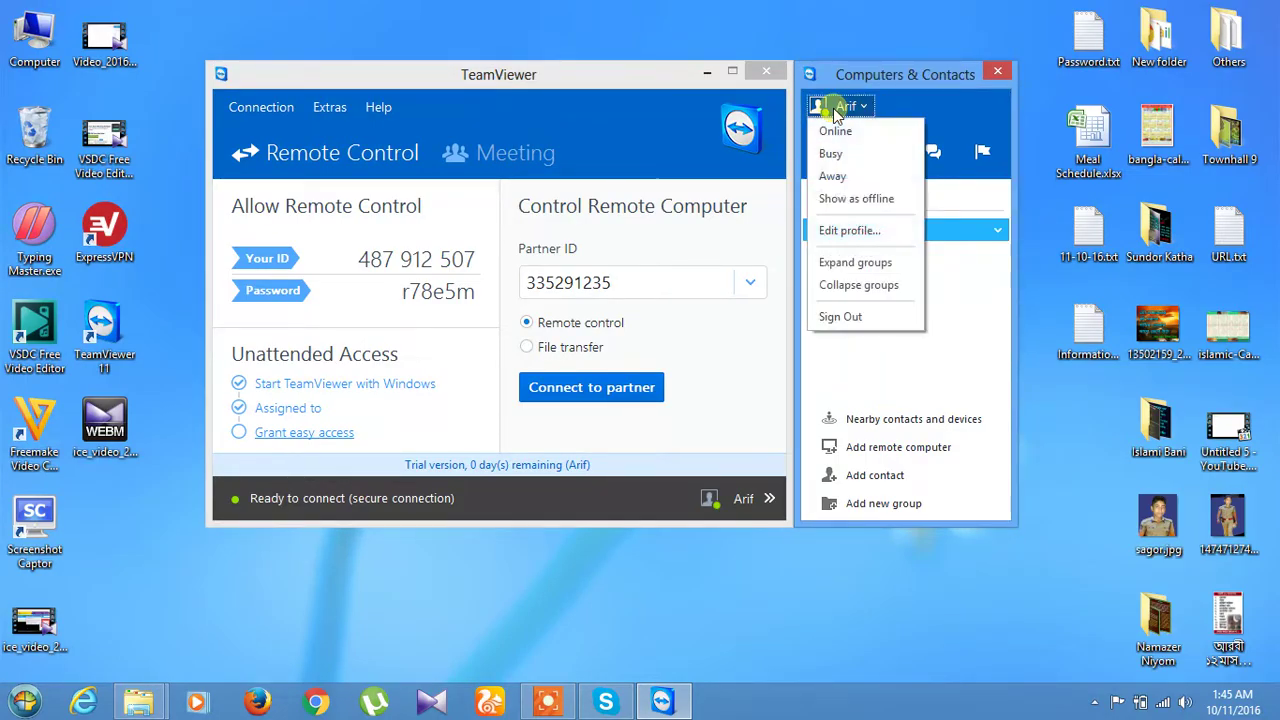
click(845, 316)
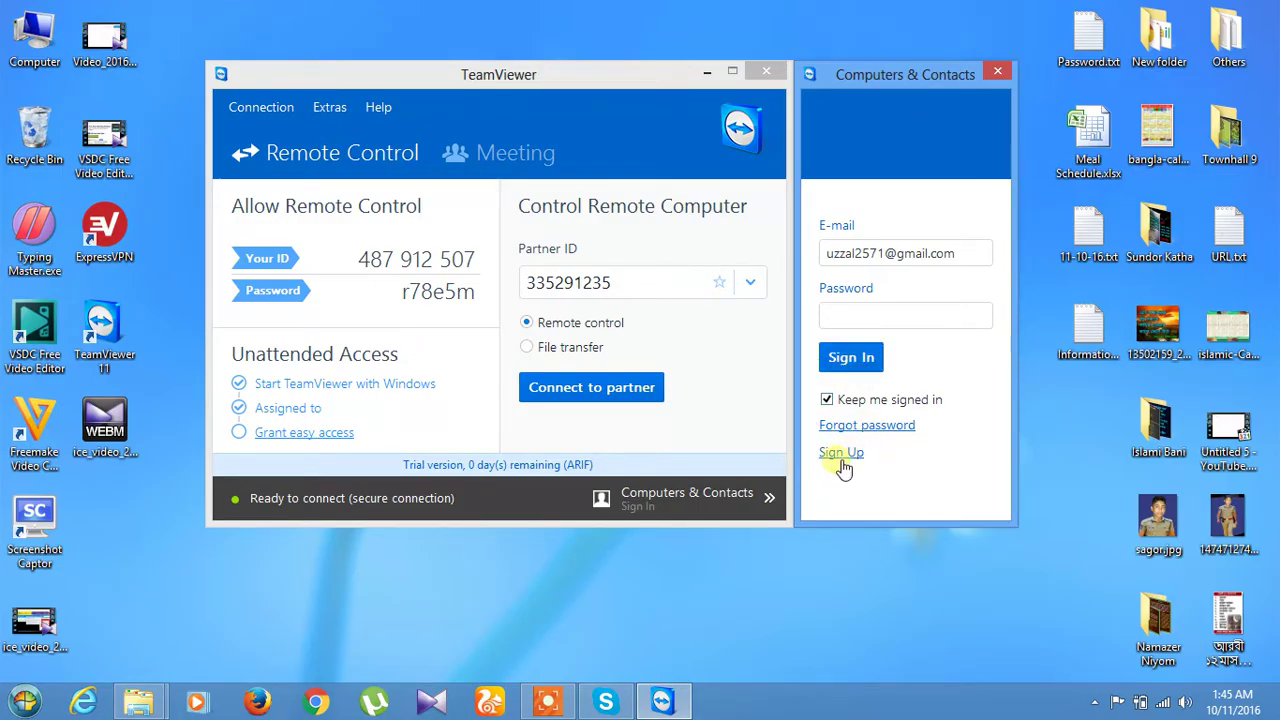
Enter the account password in the sign-in form and sign back in
click(877, 316)
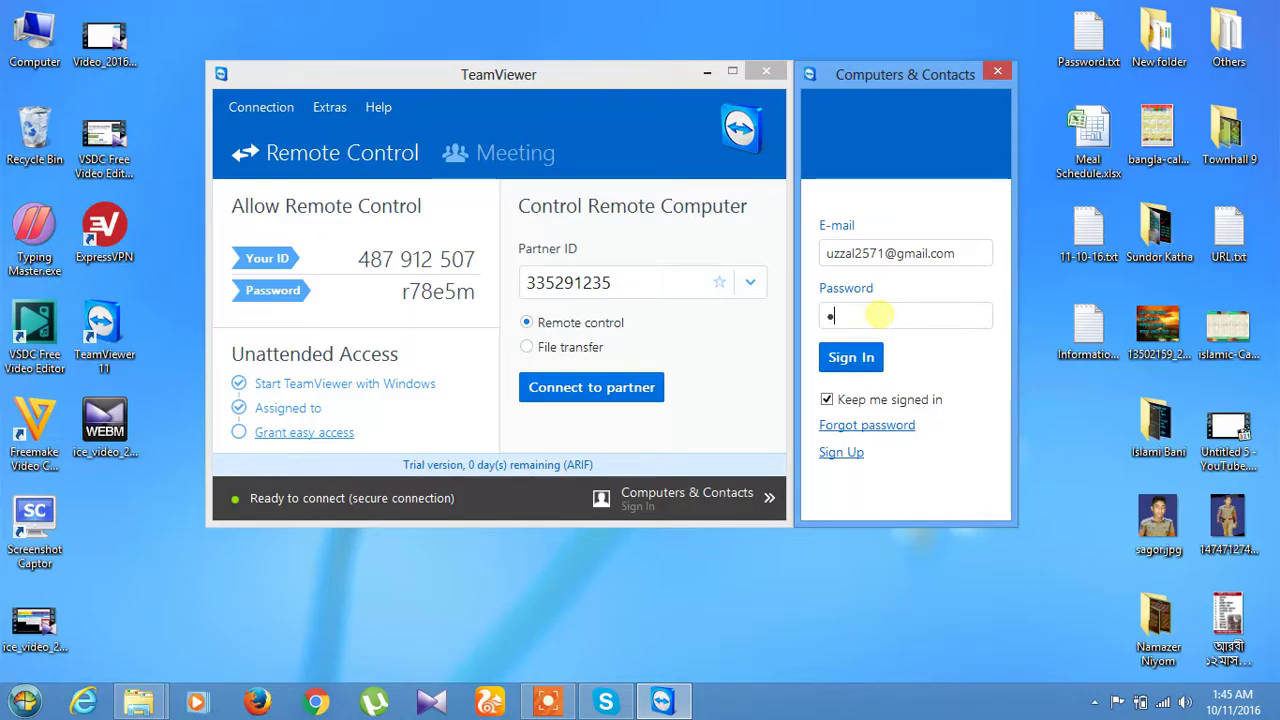
text(•••••)
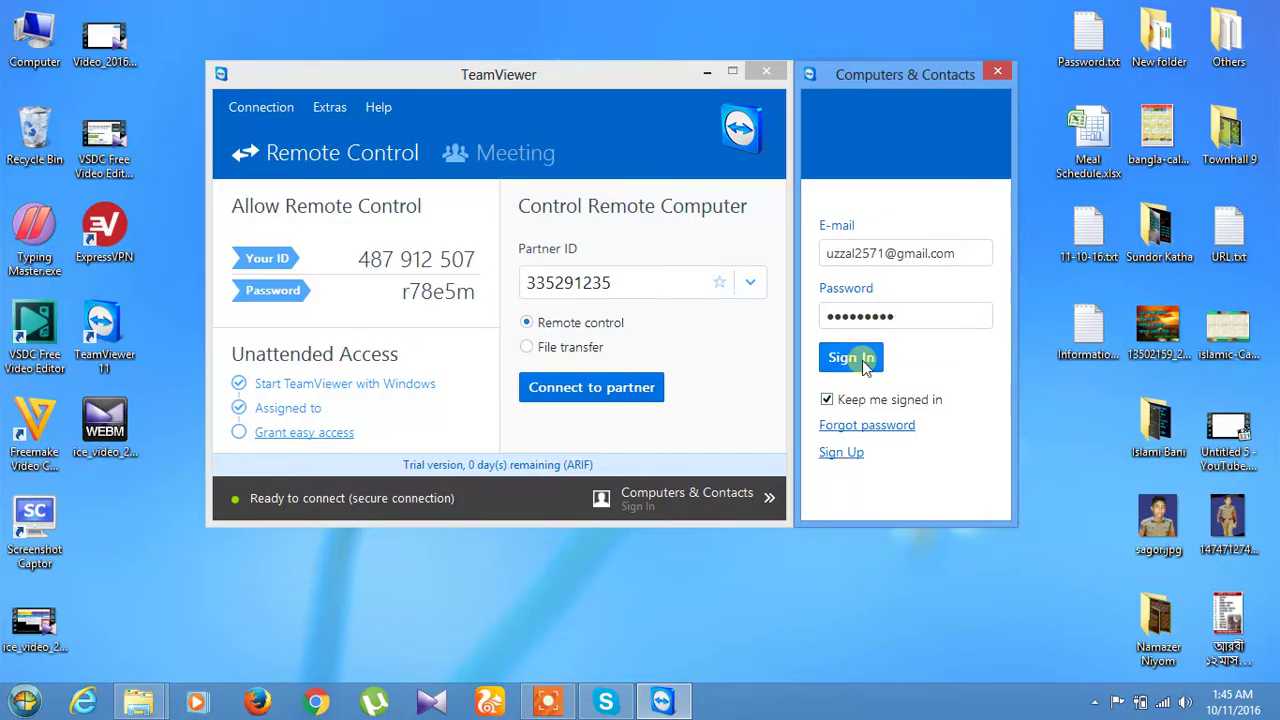
click(862, 358)
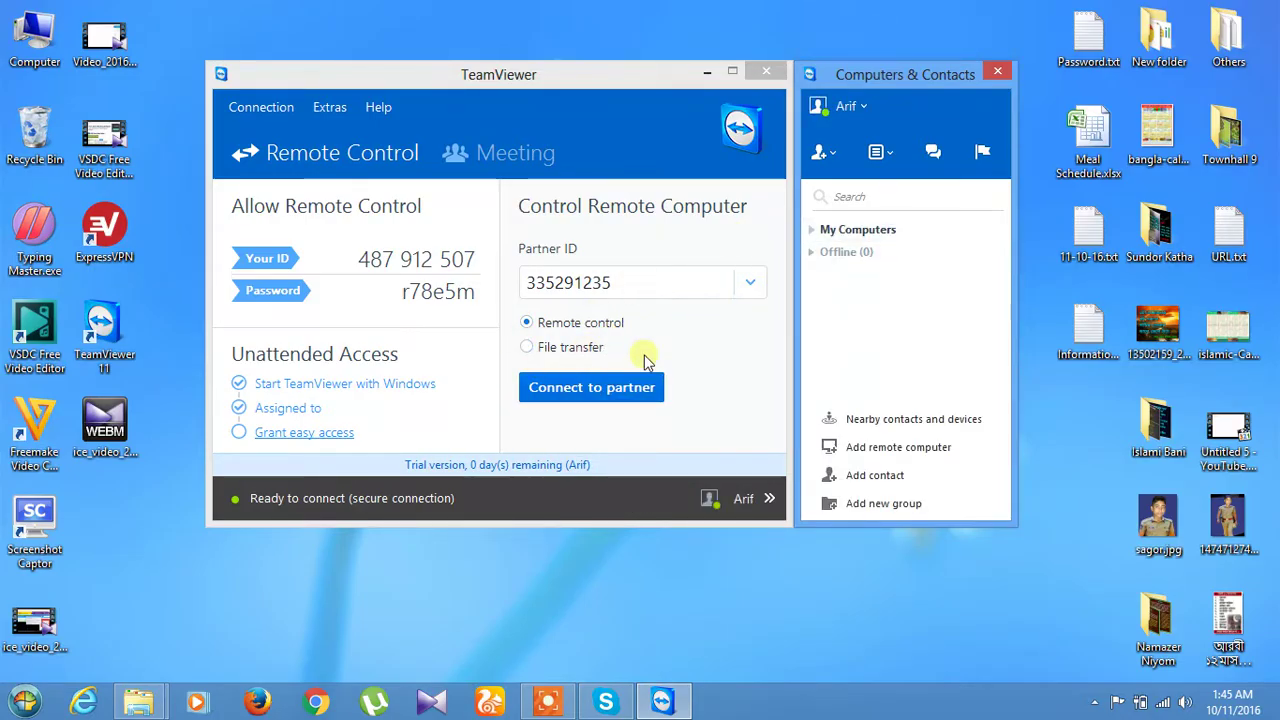
Try and cancel Add remote computer and Add contact, then reopen the Add remote computer form
click(828, 152)
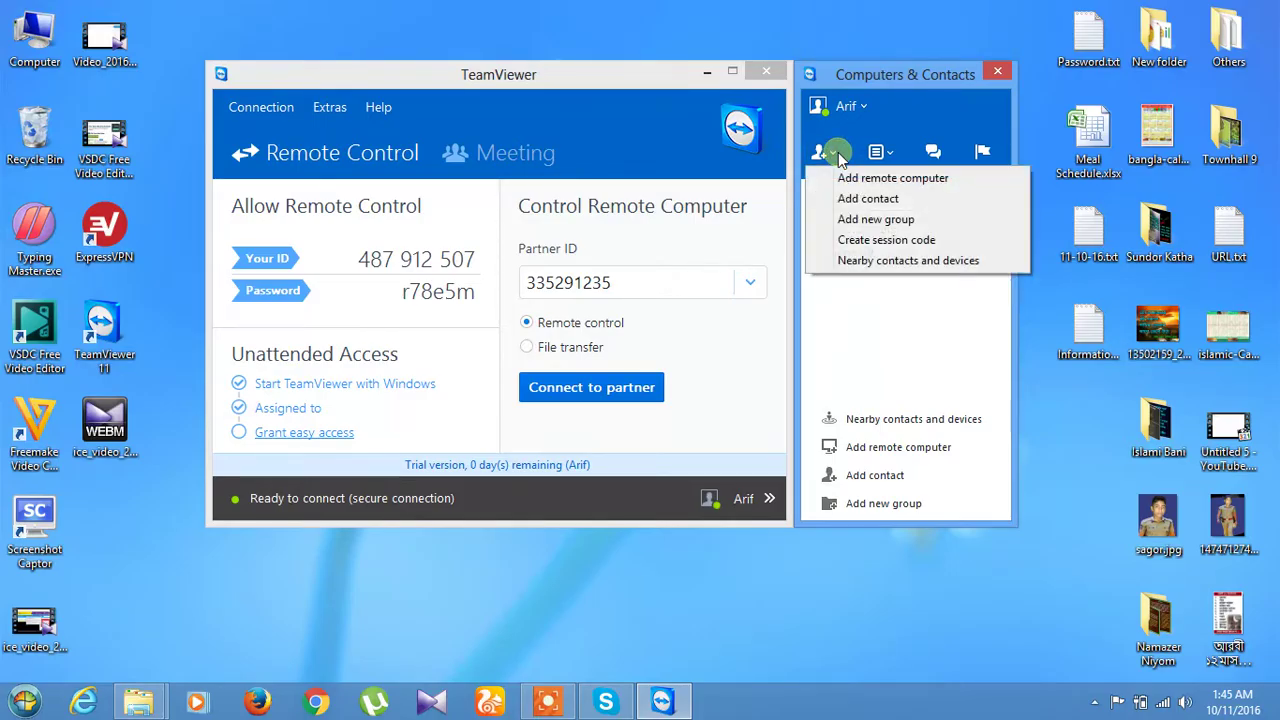
click(884, 178)
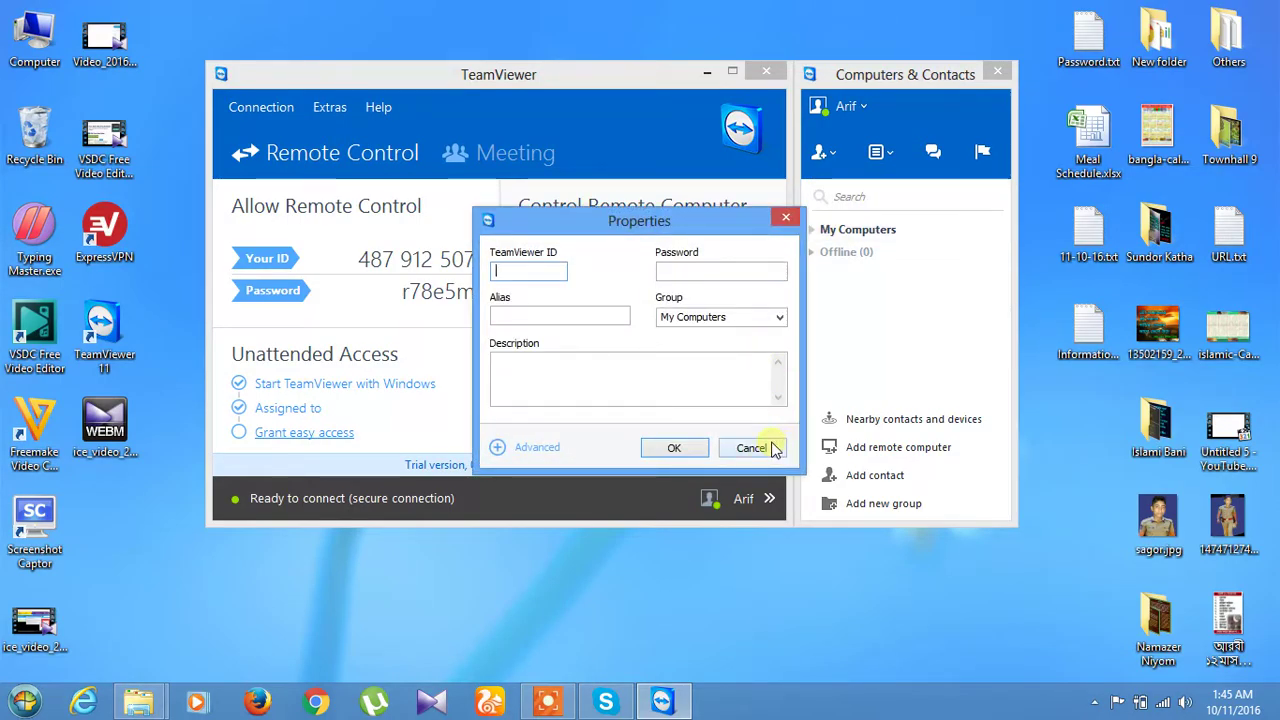
click(751, 448)
click(824, 153)
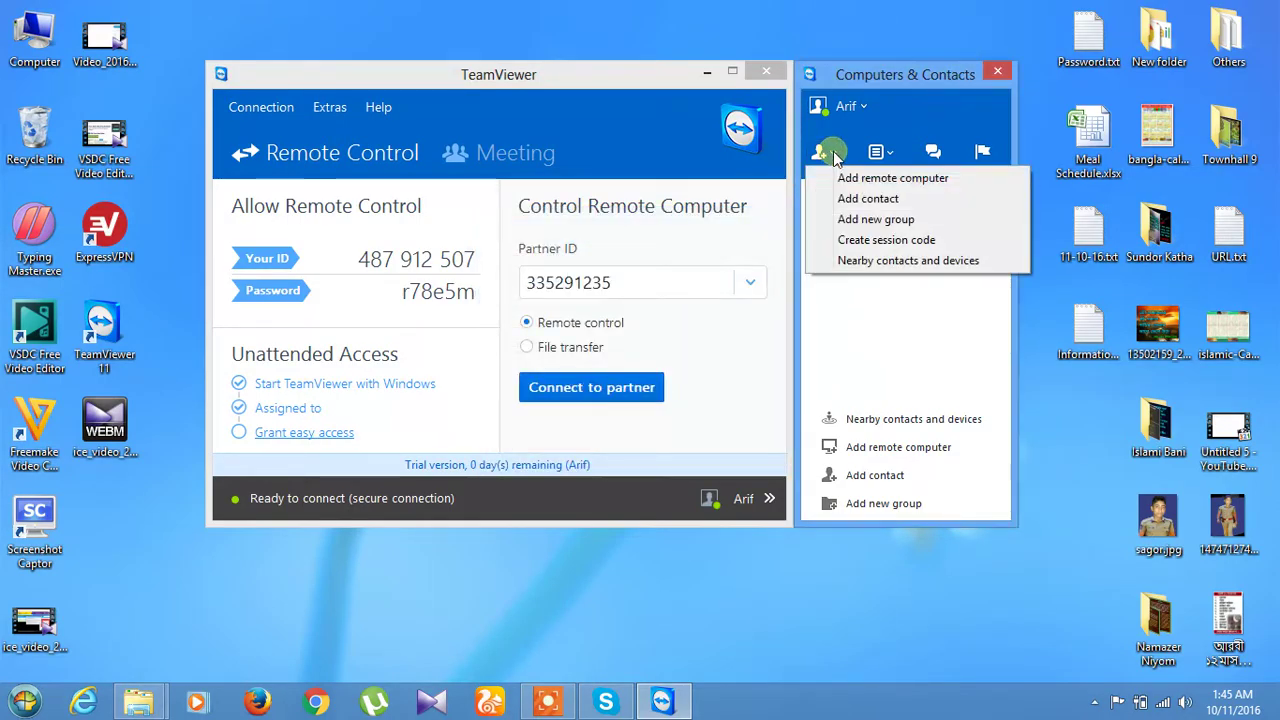
click(855, 200)
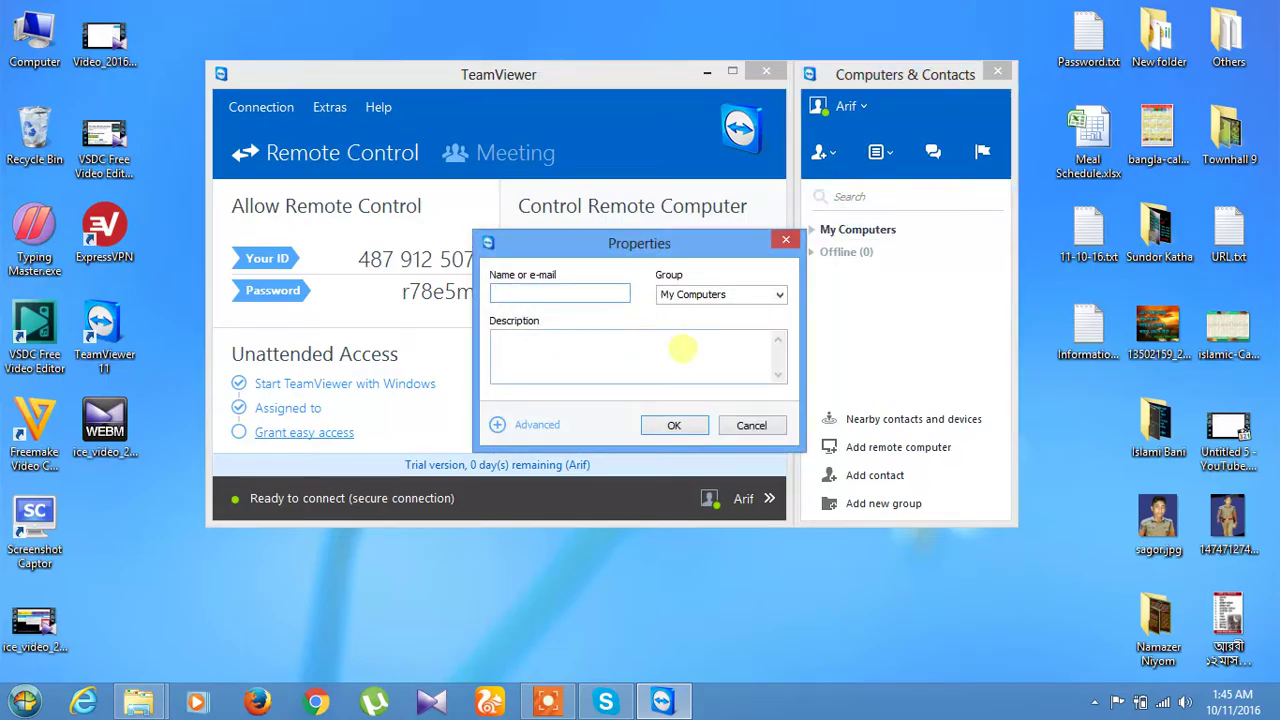
click(770, 424)
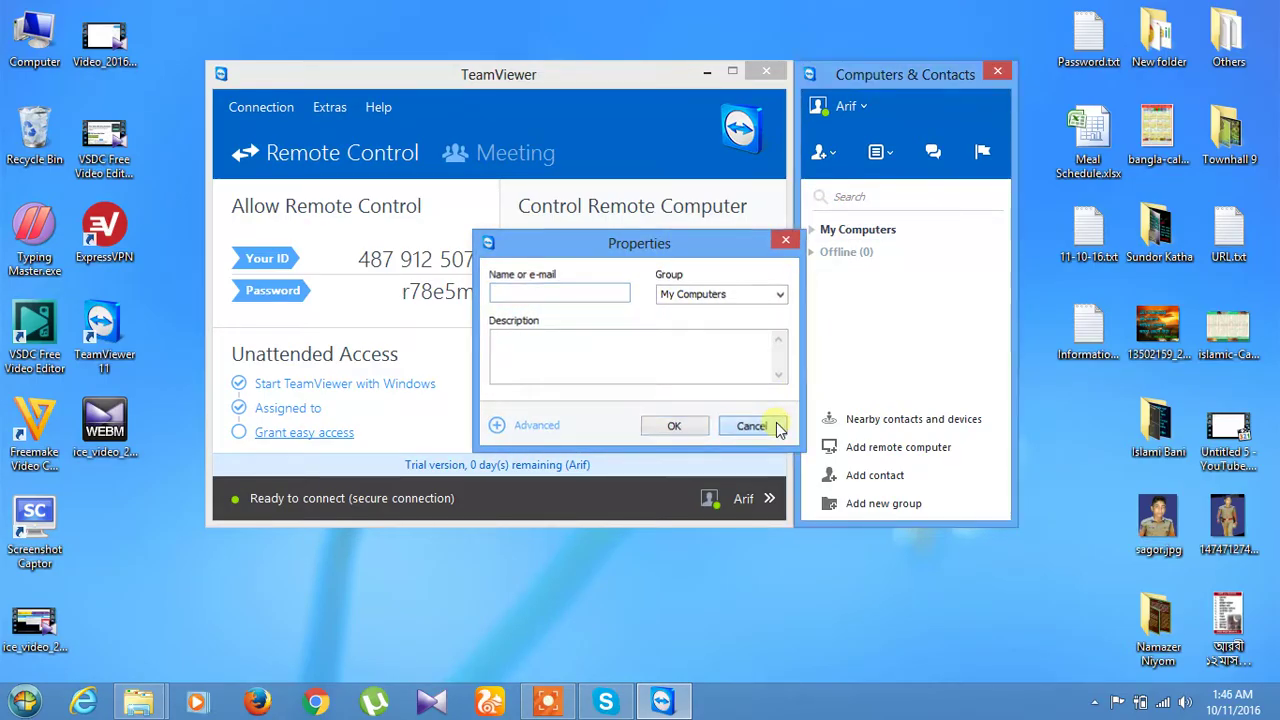
click(826, 152)
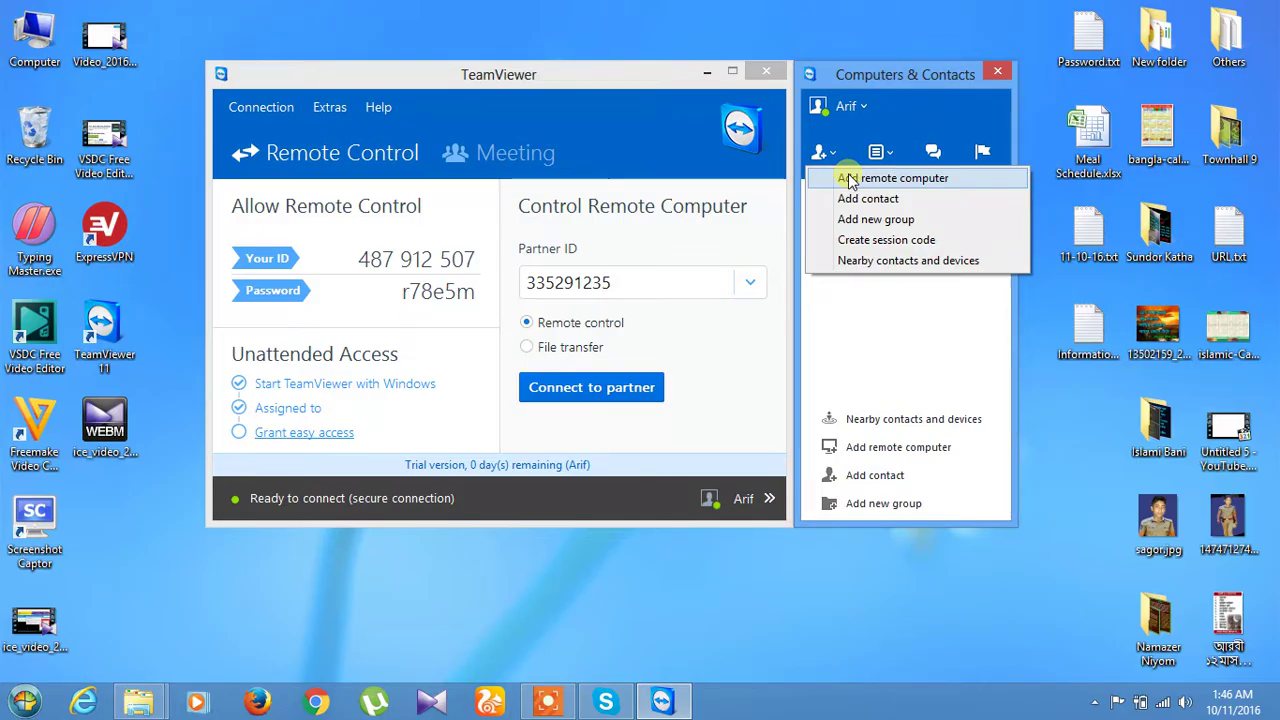
click(855, 178)
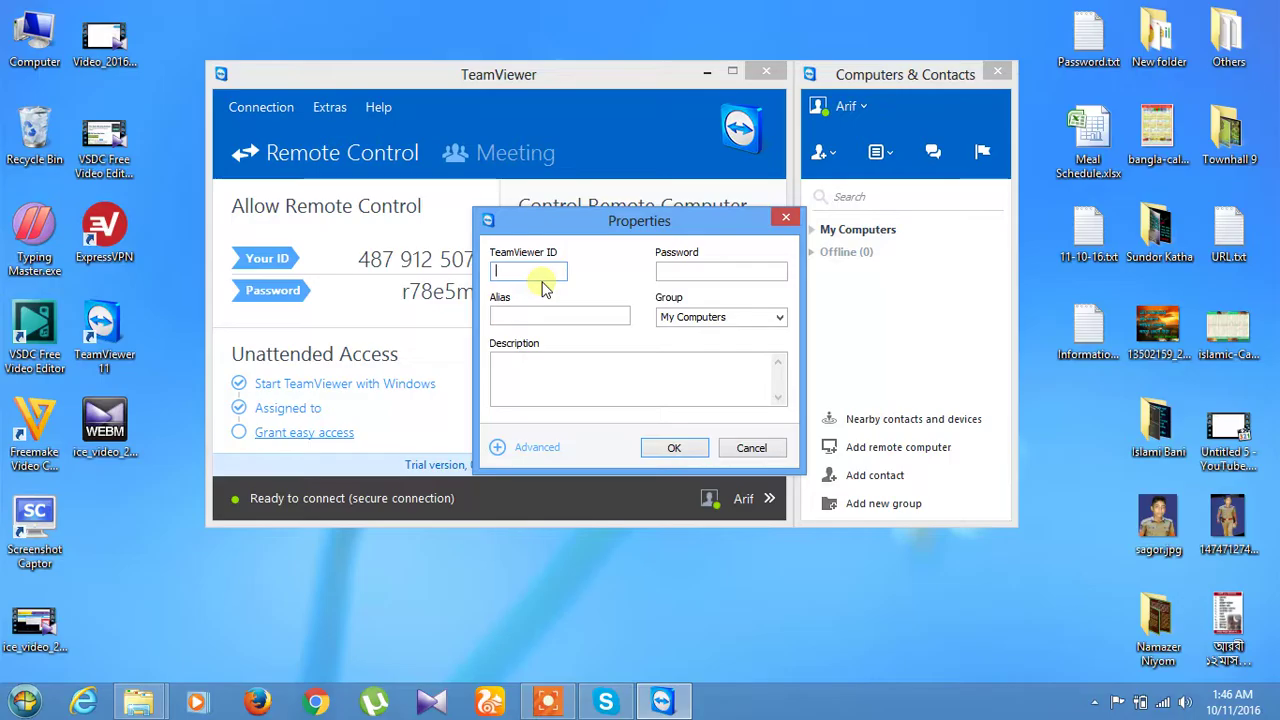
Enter the partner's TeamViewer ID and password and try saving it to My Computers
click(545, 270)
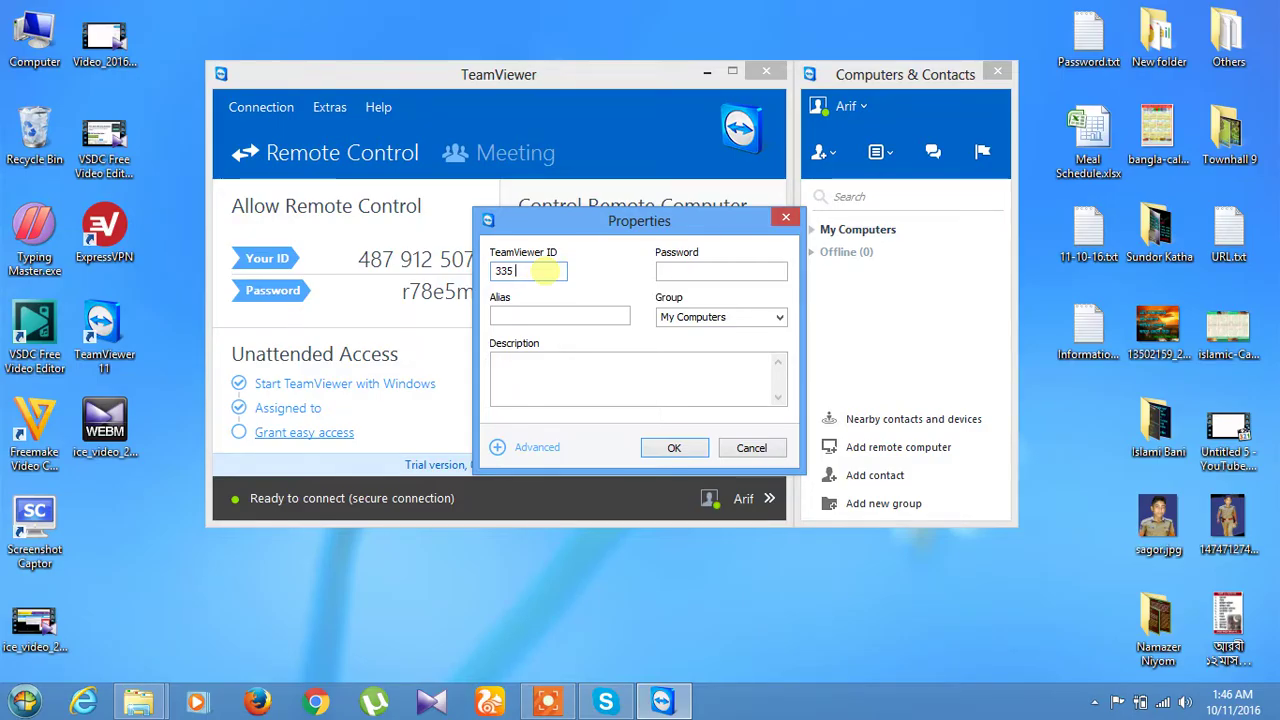
text(1 235)
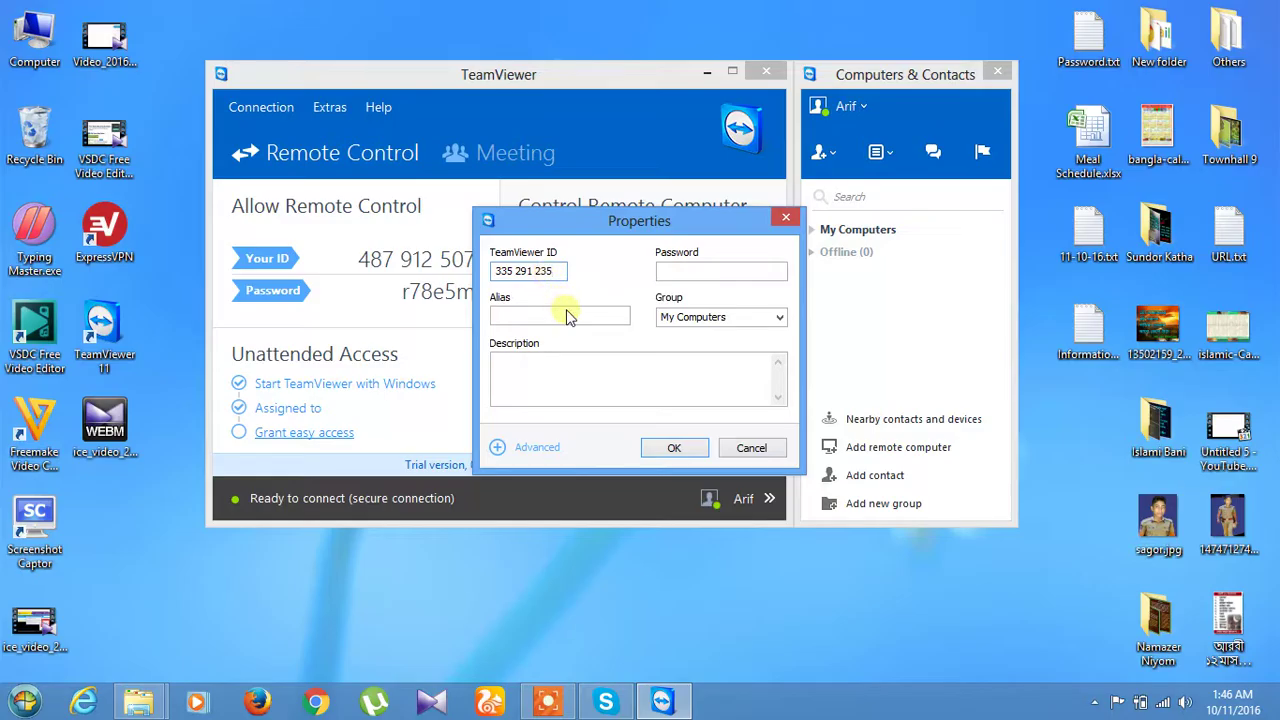
click(698, 271)
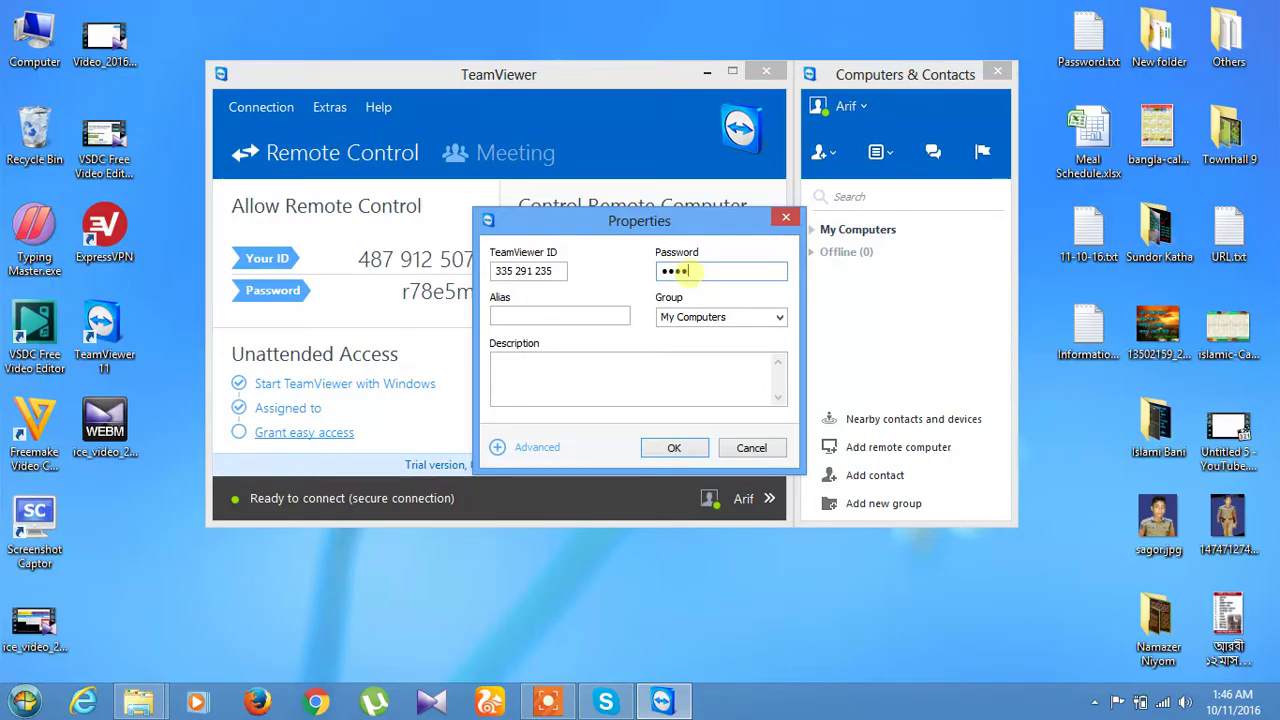
click(676, 447)
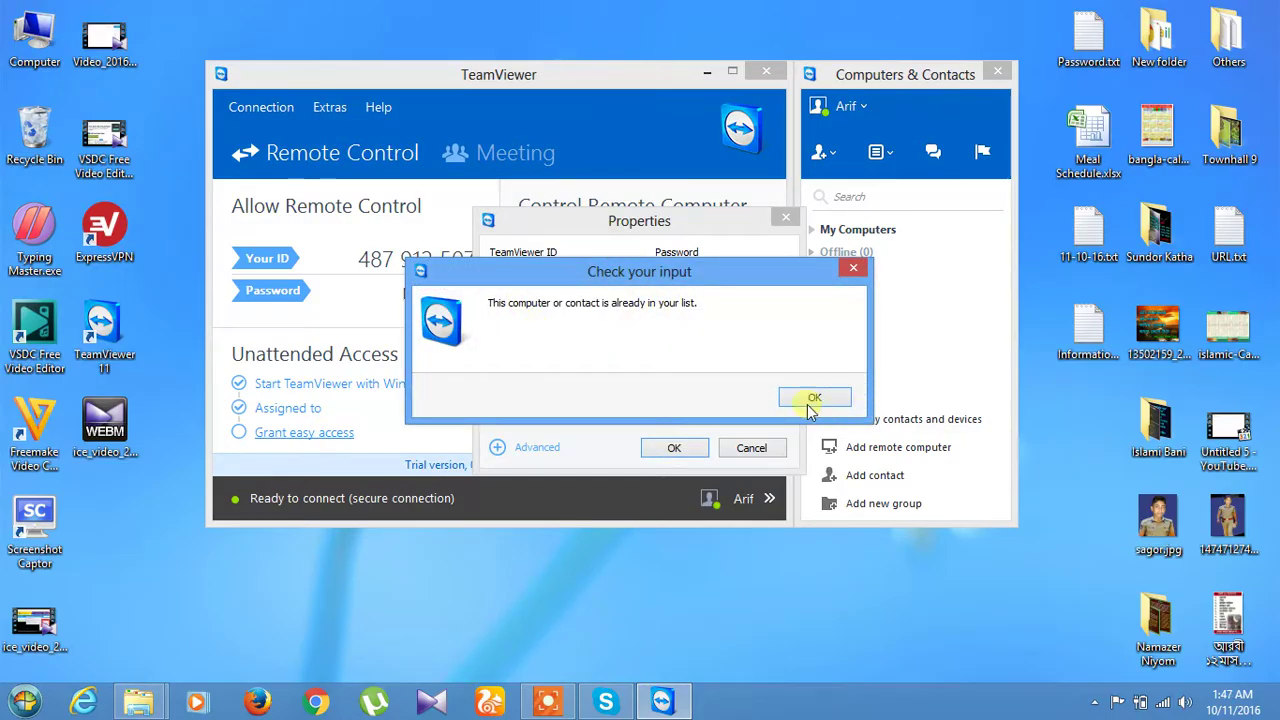
Dismiss the 'already in your list' message twice and cancel the contact Properties
click(814, 398)
click(686, 449)
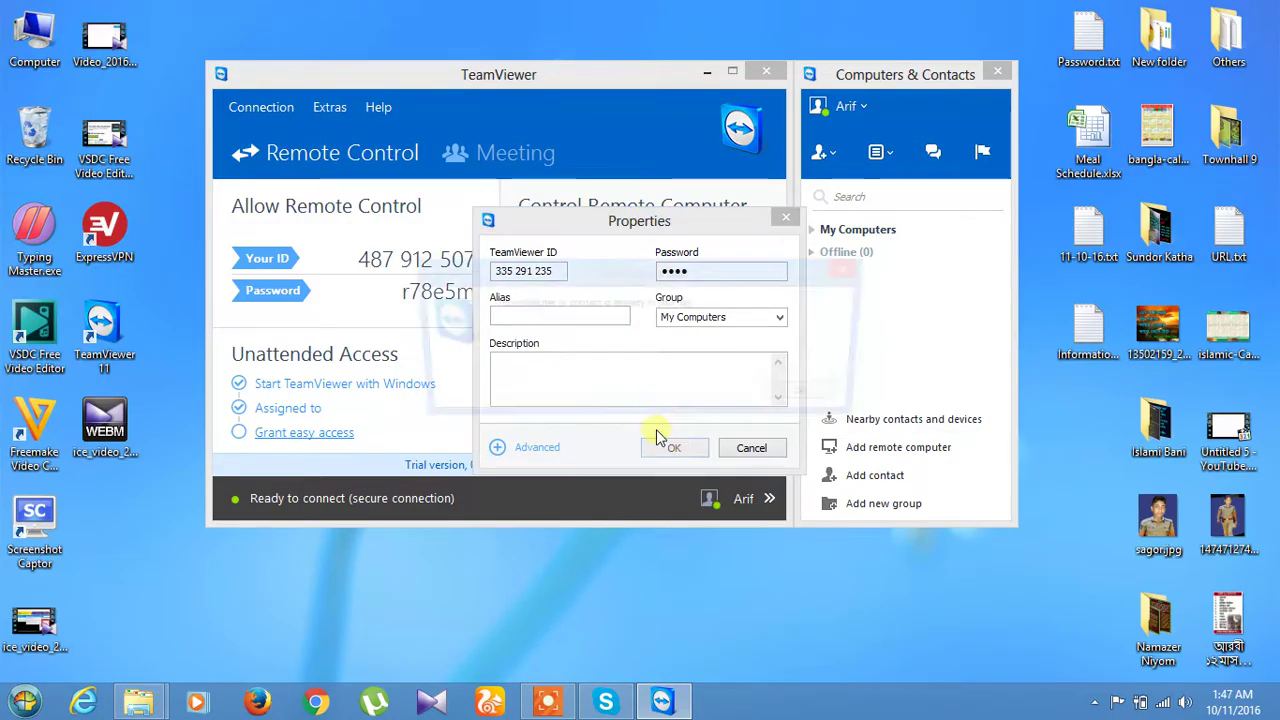
click(830, 398)
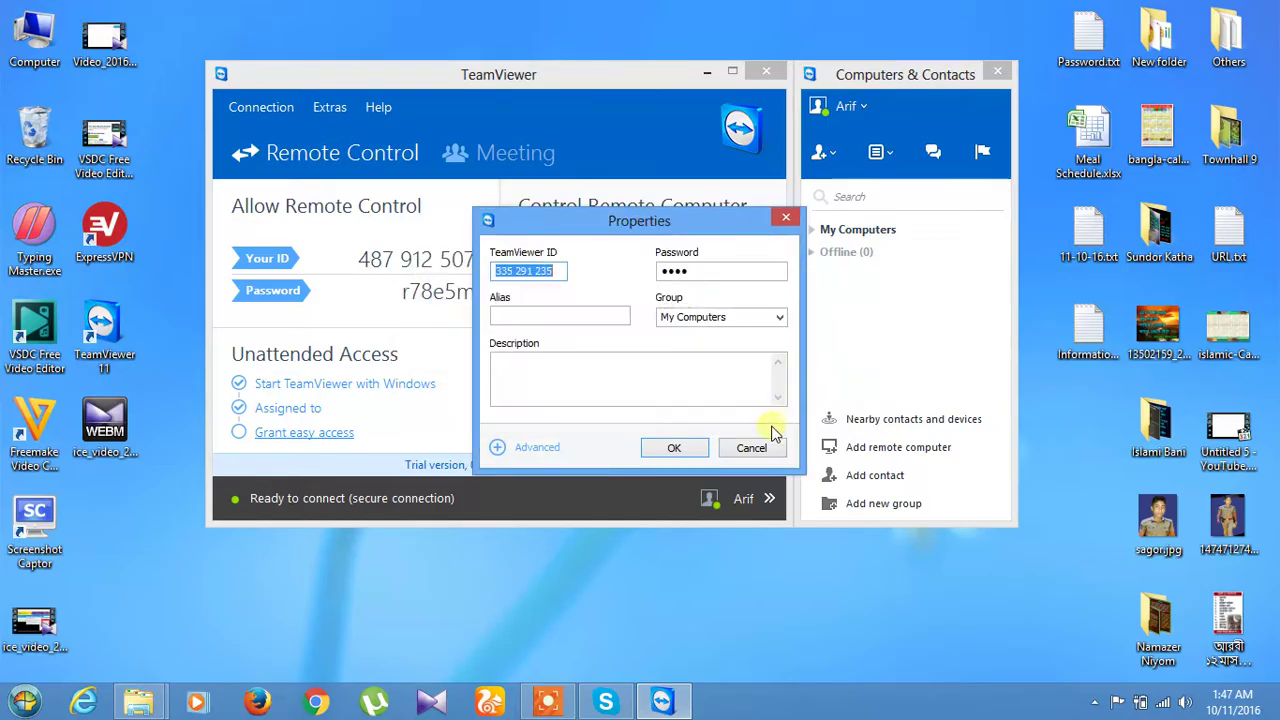
click(750, 448)
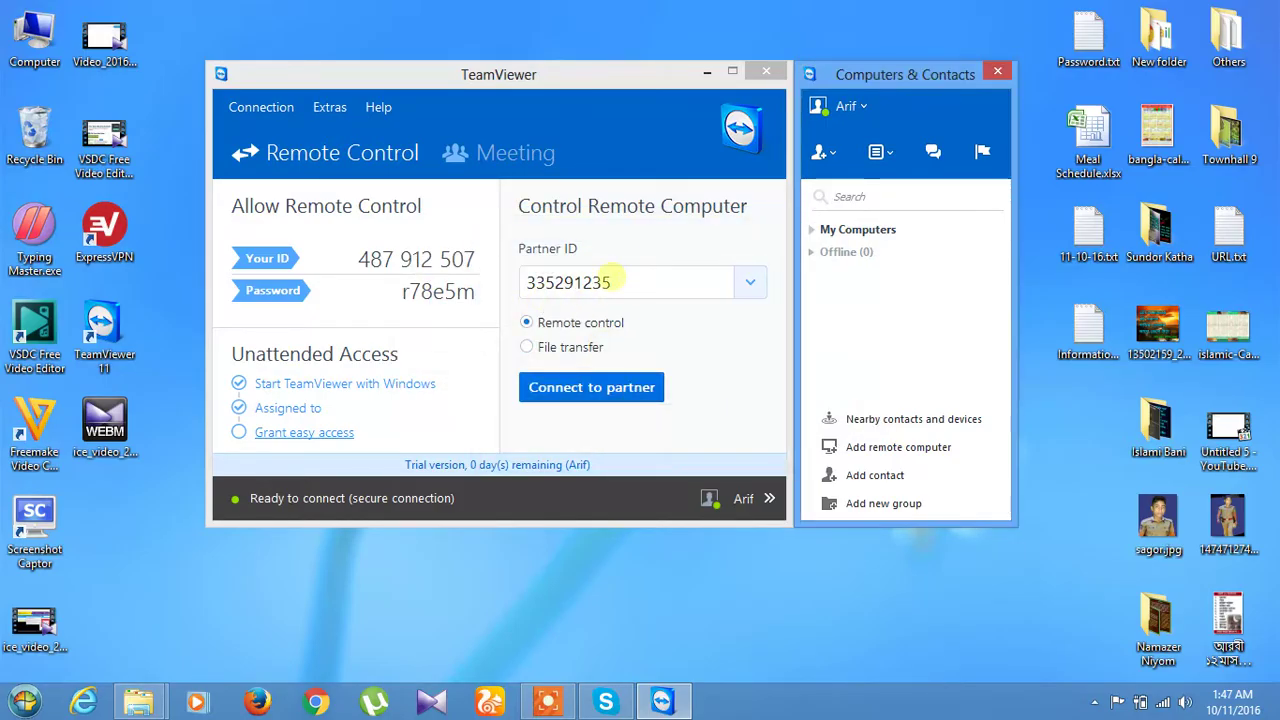
Connect to the partner computer, re-entering the rejected password and logging on
click(577, 390)
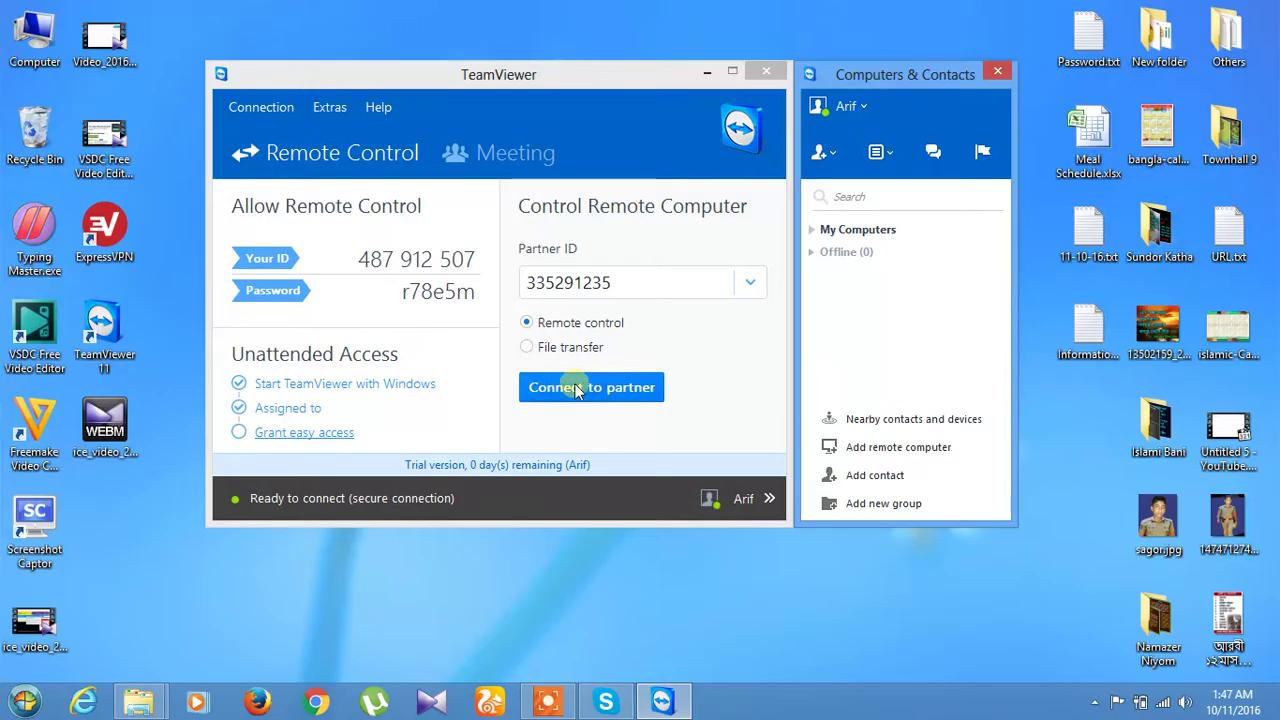
click(617, 389)
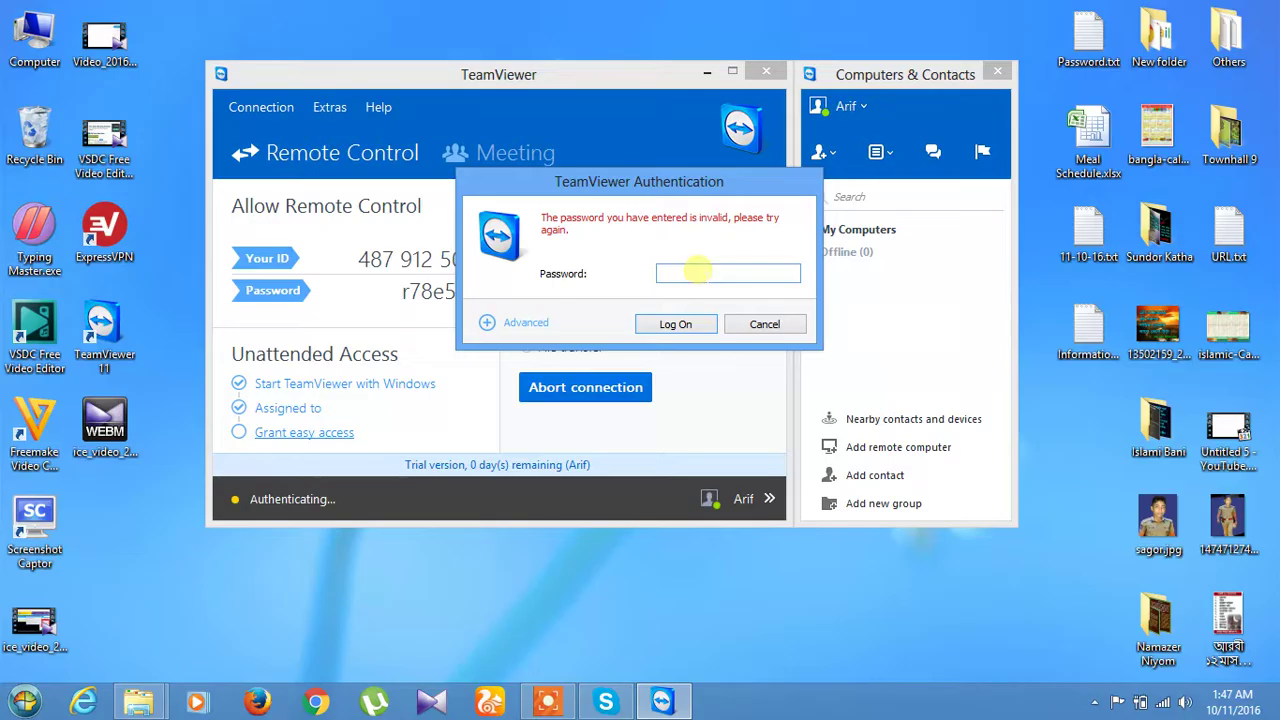
text(••)
click(686, 324)
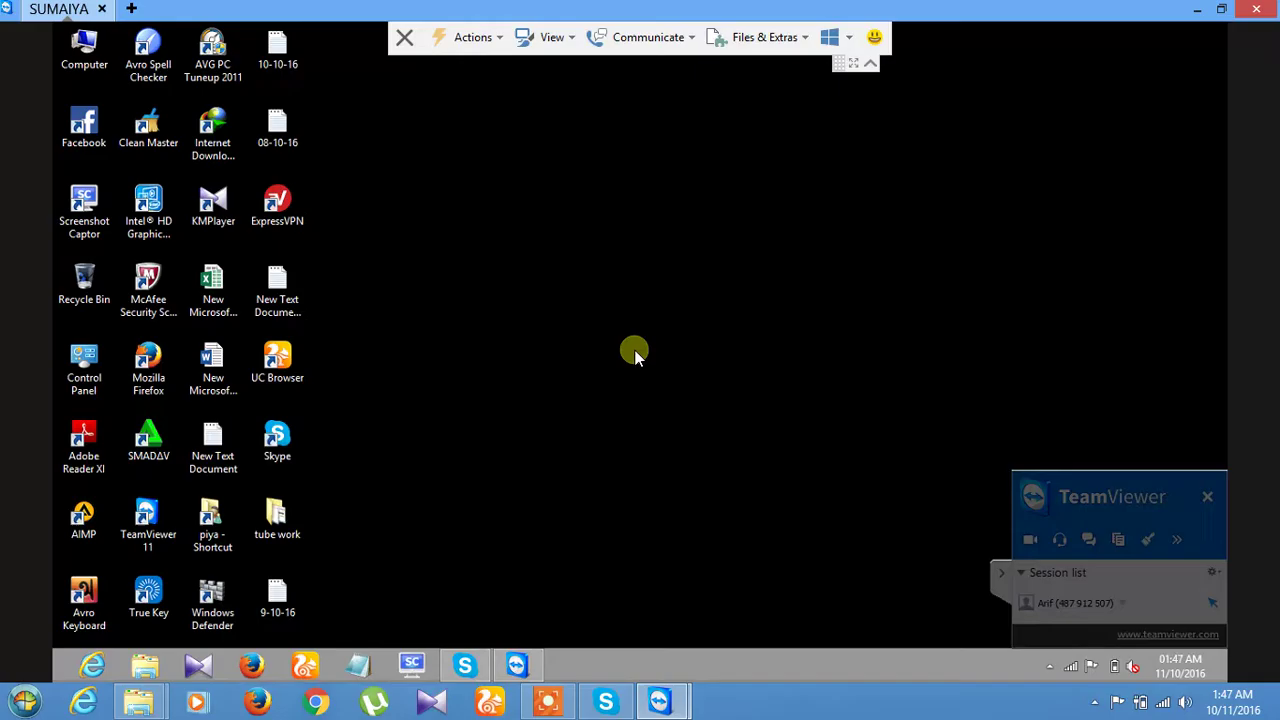
Collapse the session side panel, then open and minimize TeamViewer on the remote computer
click(1001, 574)
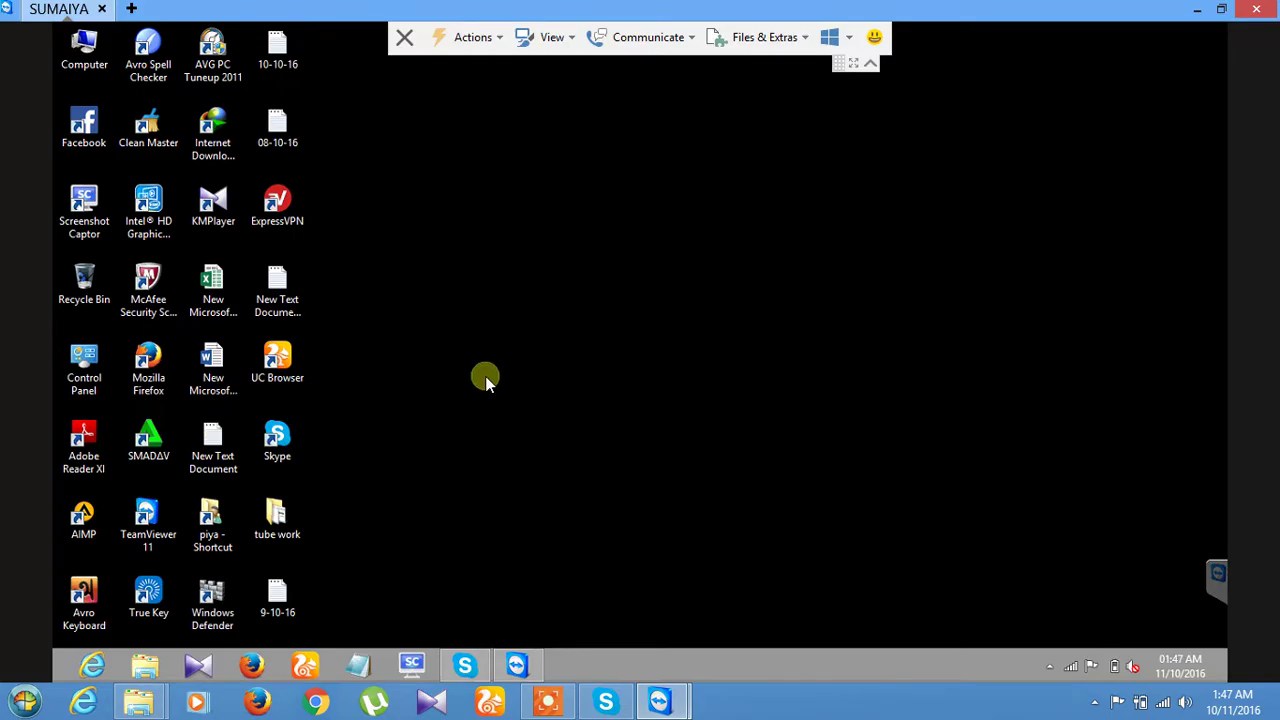
double_click(145, 518)
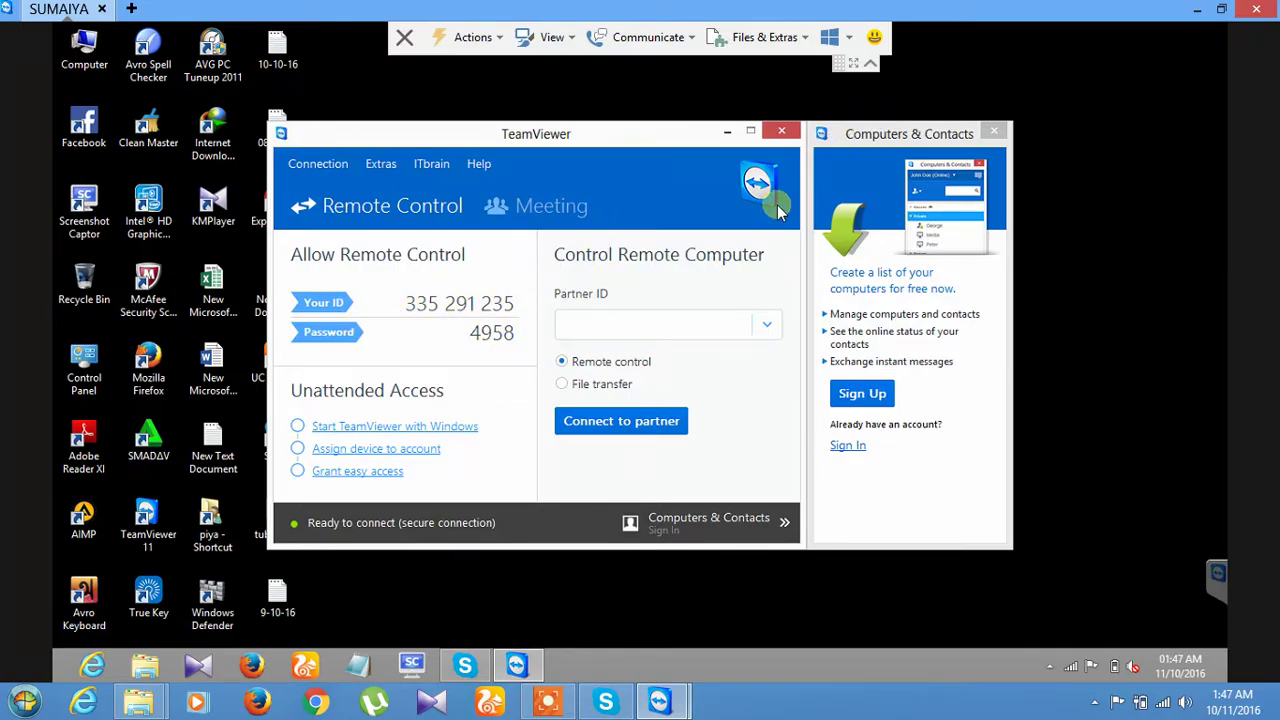
click(727, 136)
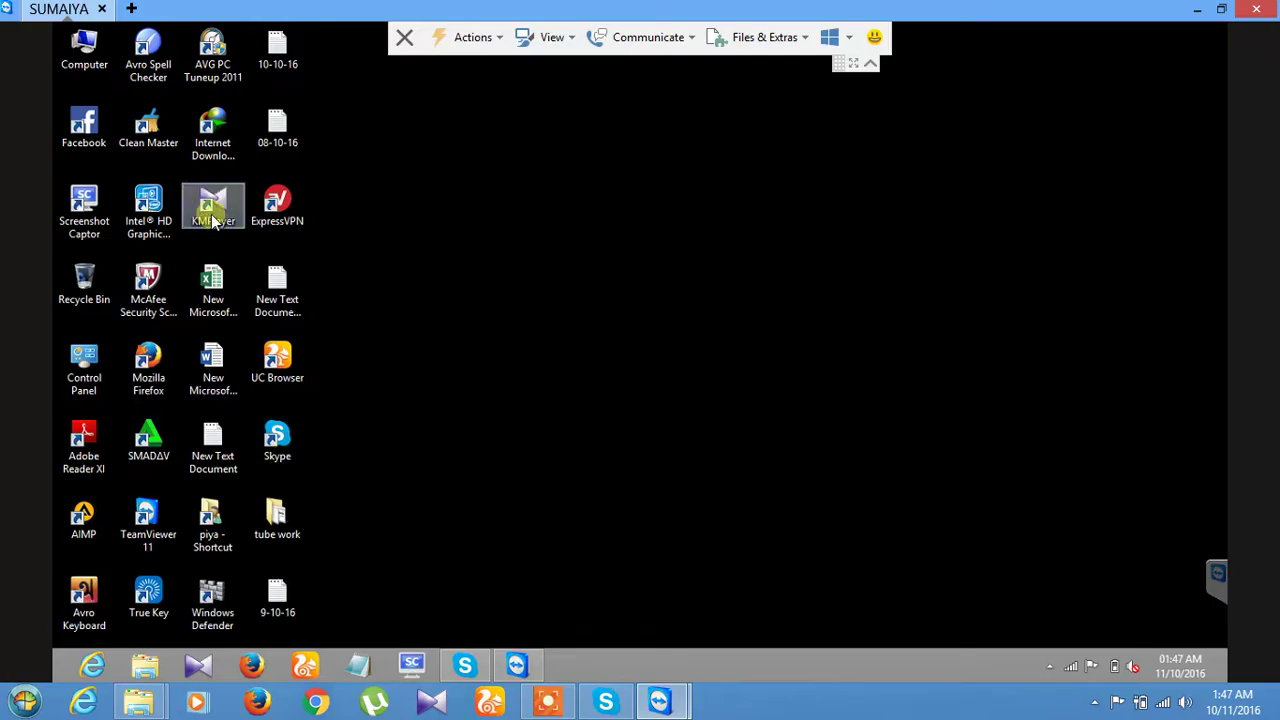
Open the remote Computer window, move and maximize it, collapse the toolbar, then close it
double_click(85, 52)
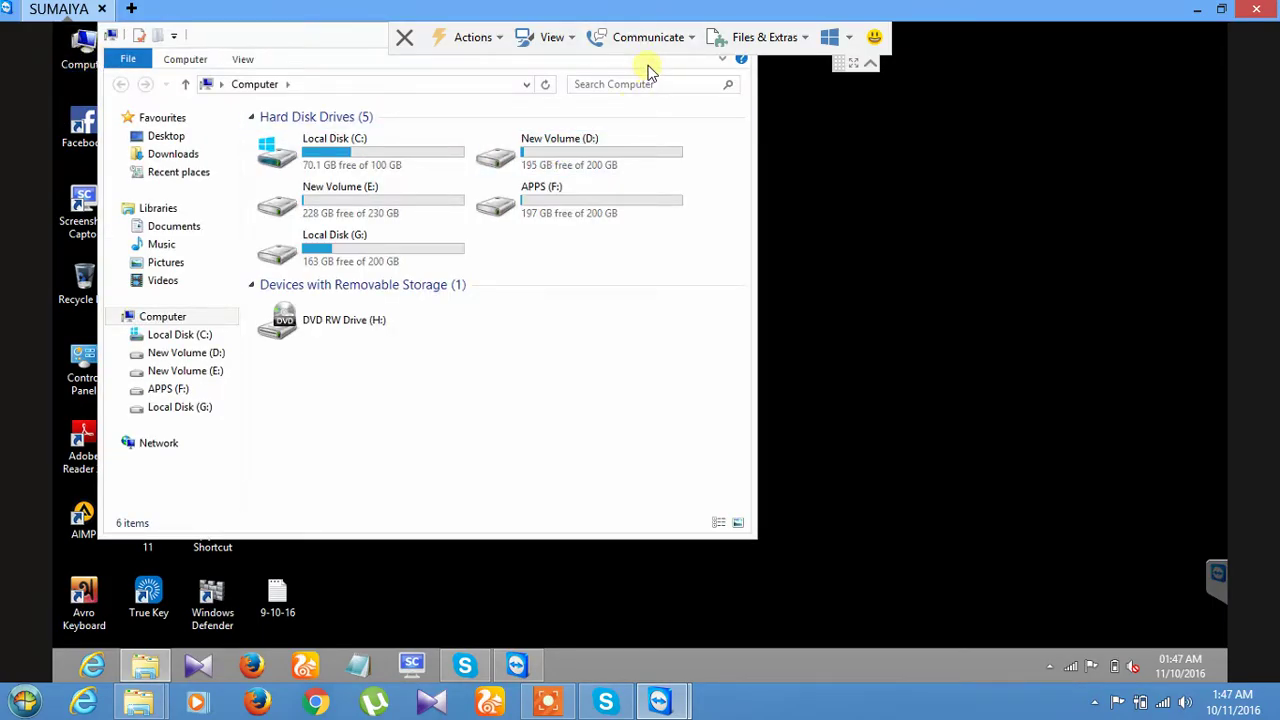
drag(336, 44, 563, 106)
click(870, 63)
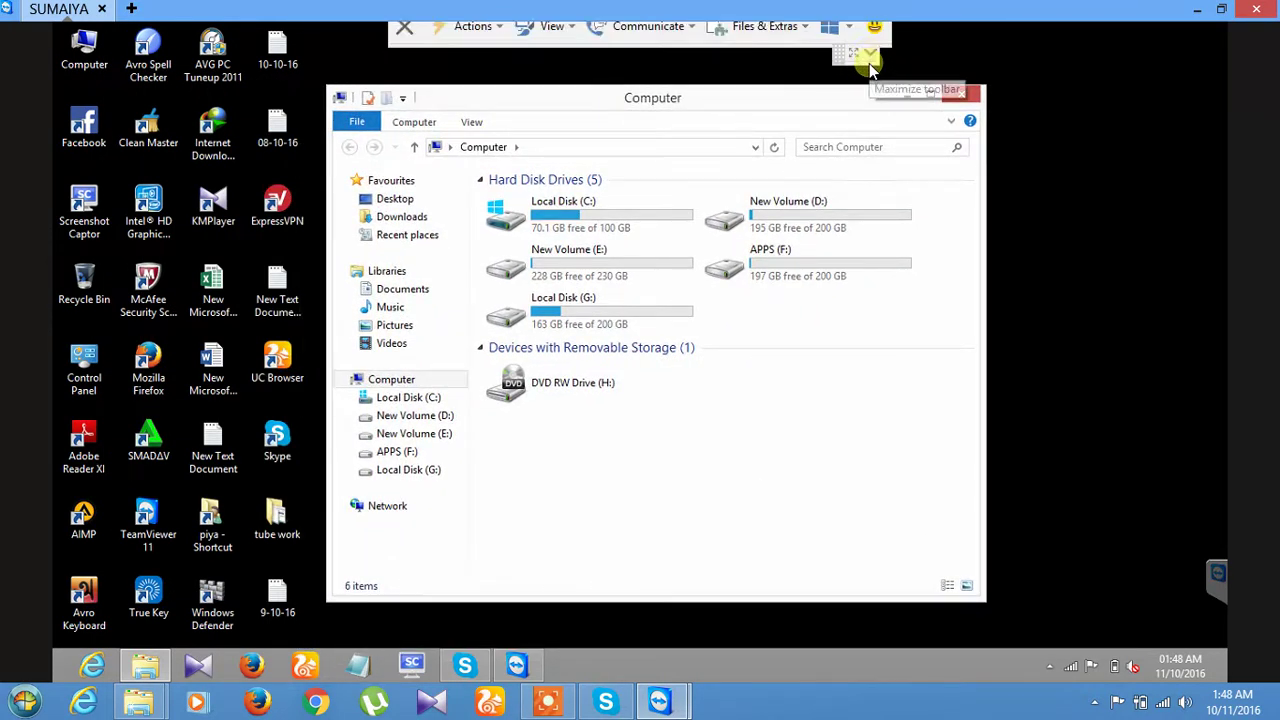
click(929, 94)
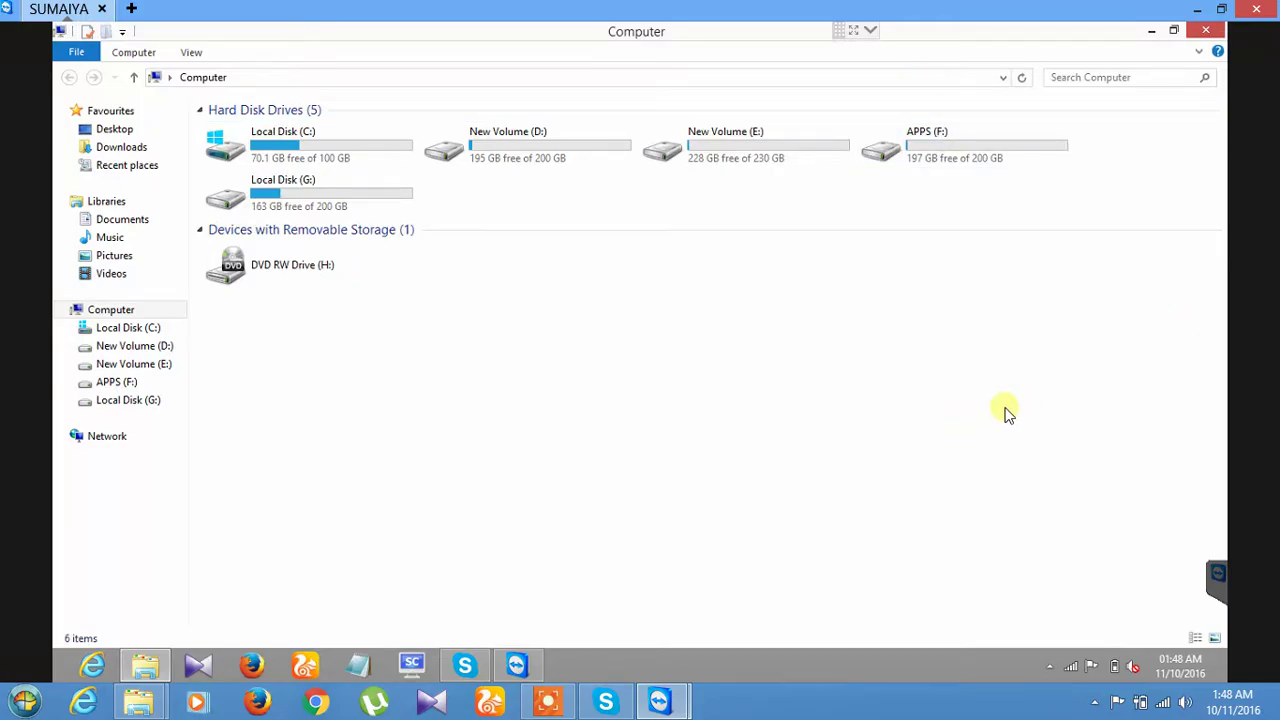
click(1205, 30)
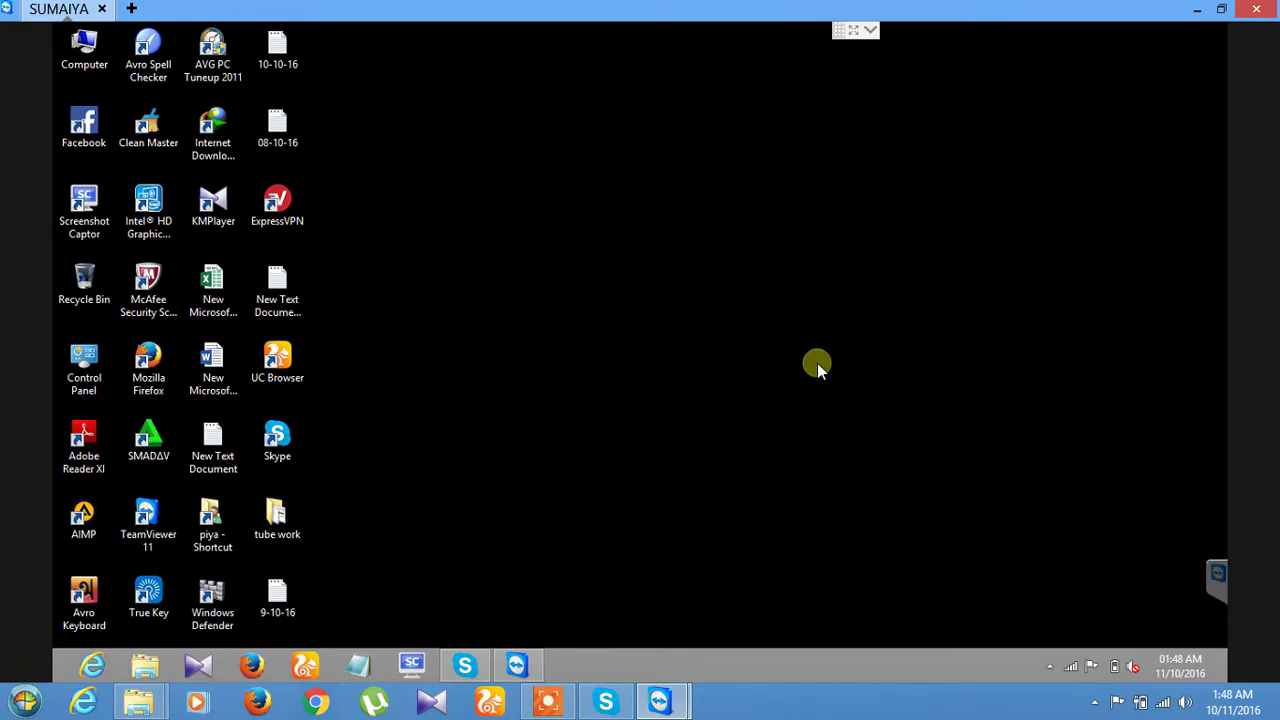
Bring the remote session window forward and close the connection from its session panel
mouse_move(663, 705)
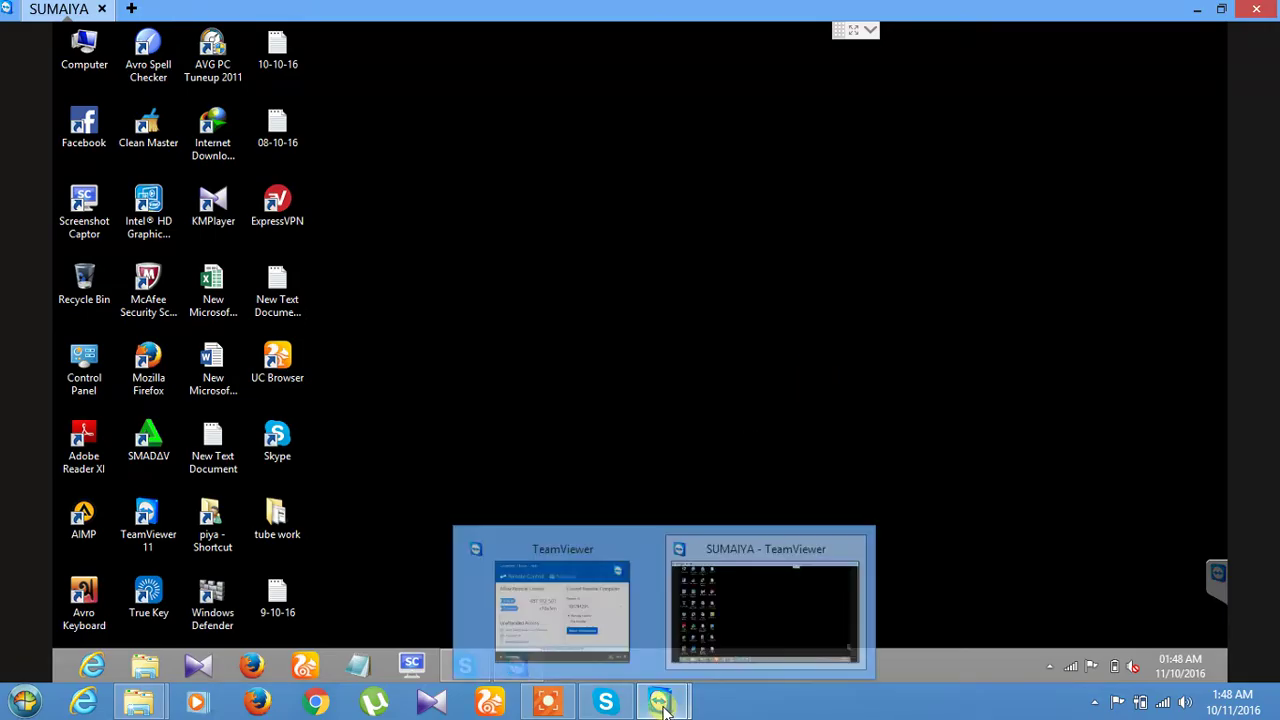
click(817, 580)
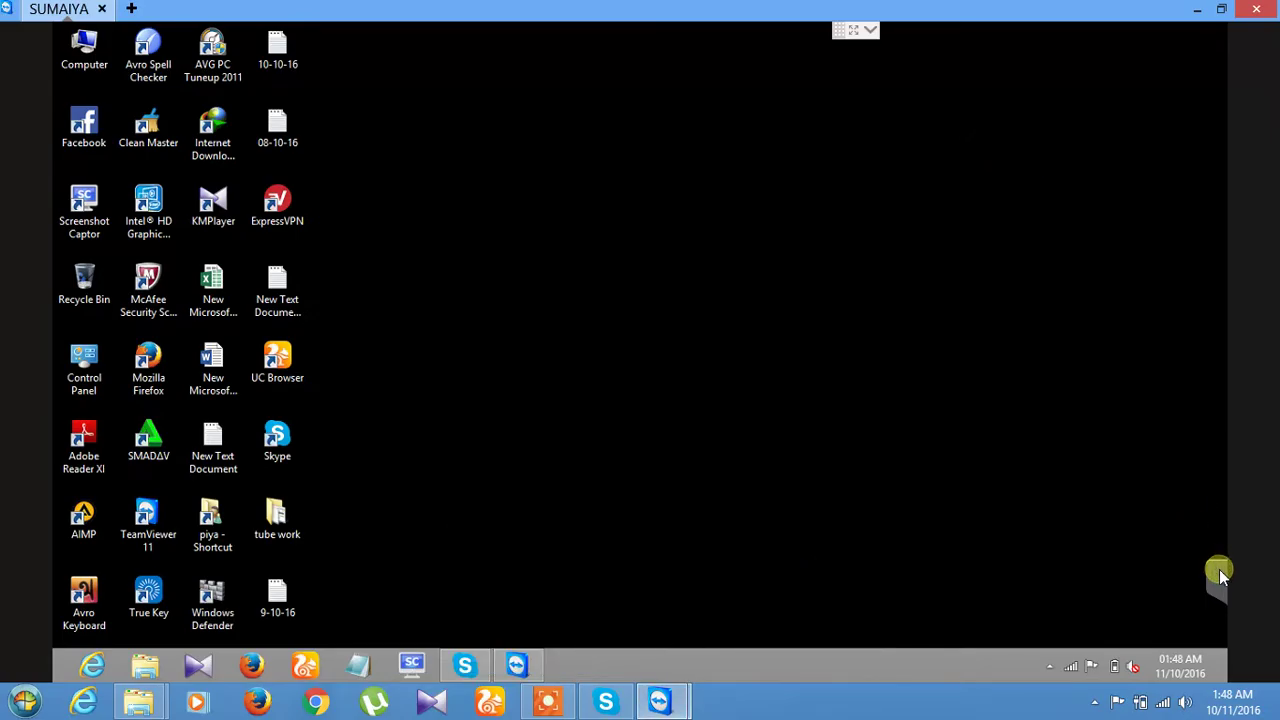
click(1211, 497)
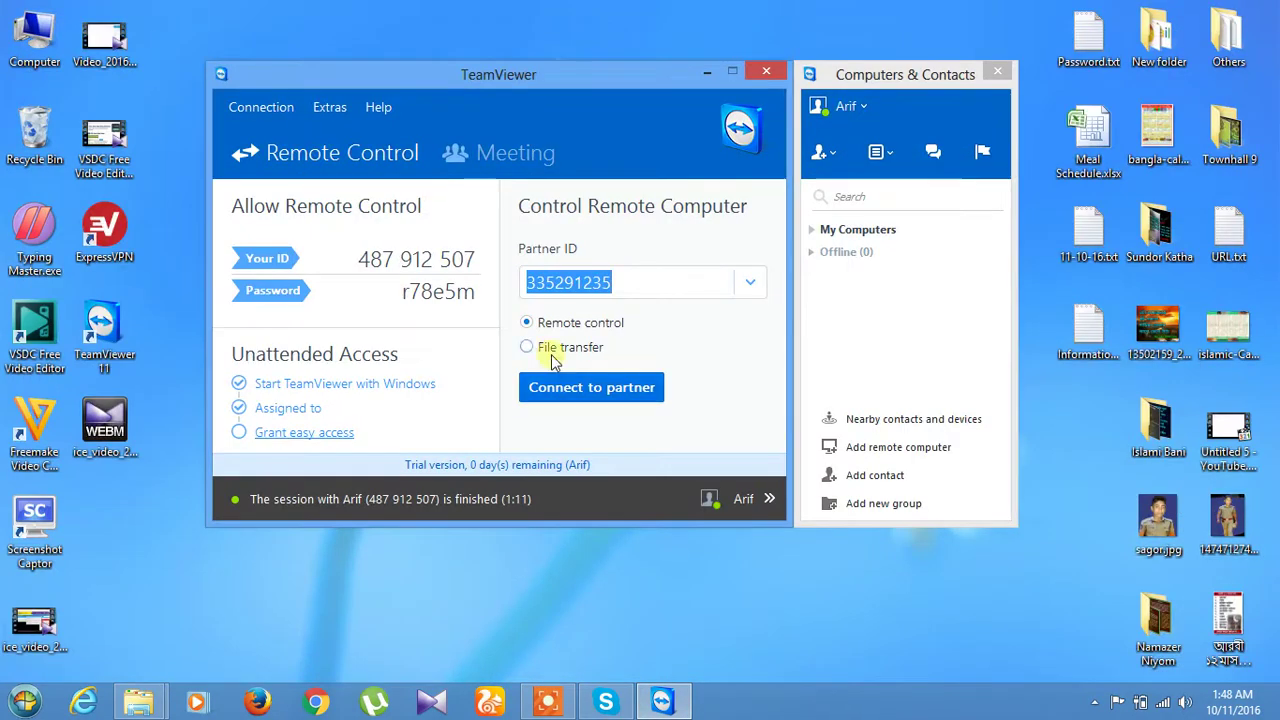
click(638, 28)
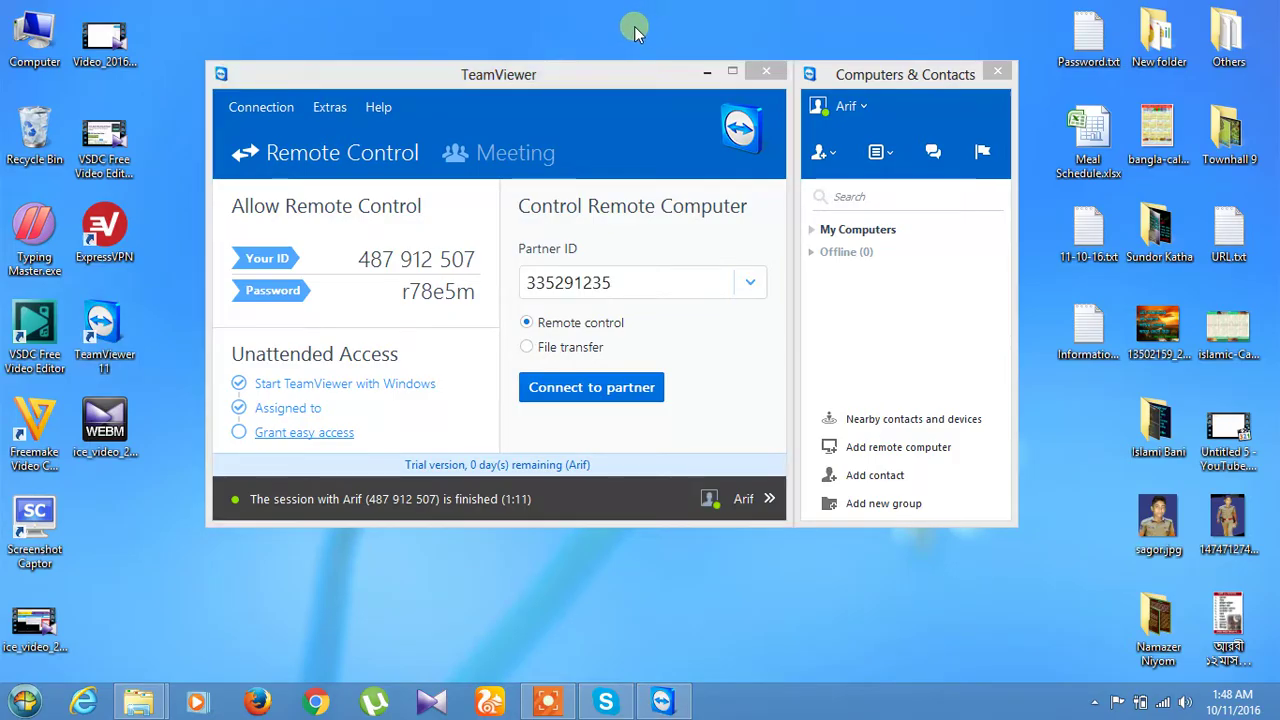